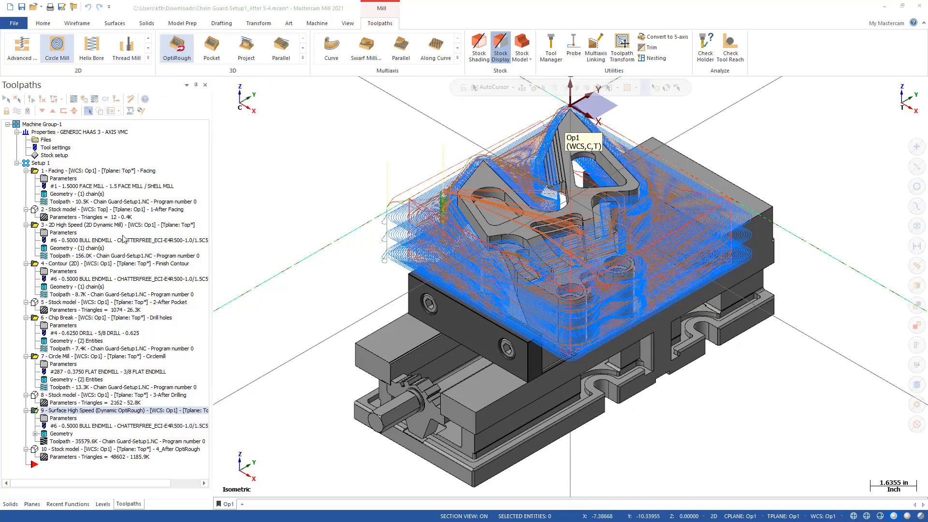
Step: Copy the Dynamic OptiRough operation 9 to after the 4_After OptiRough stock model and move the insert arrow below the copy
click(54, 411)
click(54, 410)
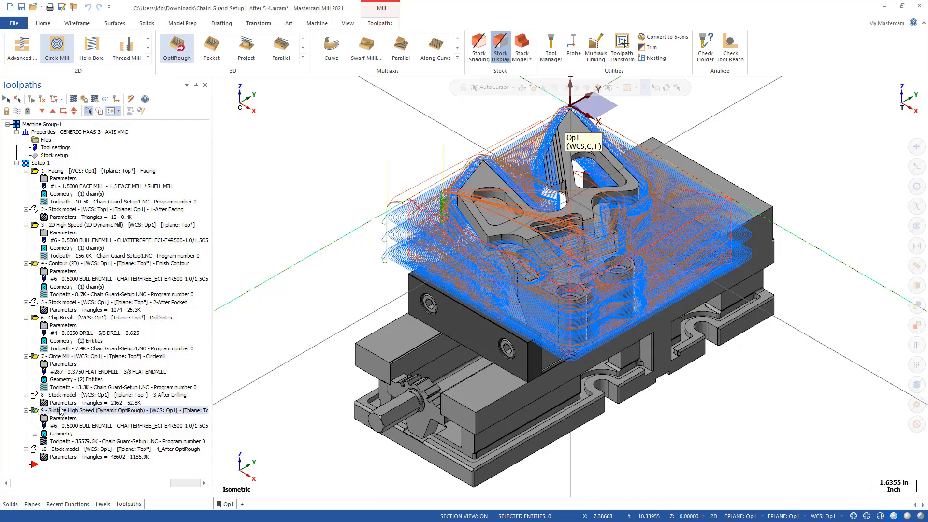
click(23, 483)
drag(54, 411, 45, 470)
right_drag(45, 470, 62, 468)
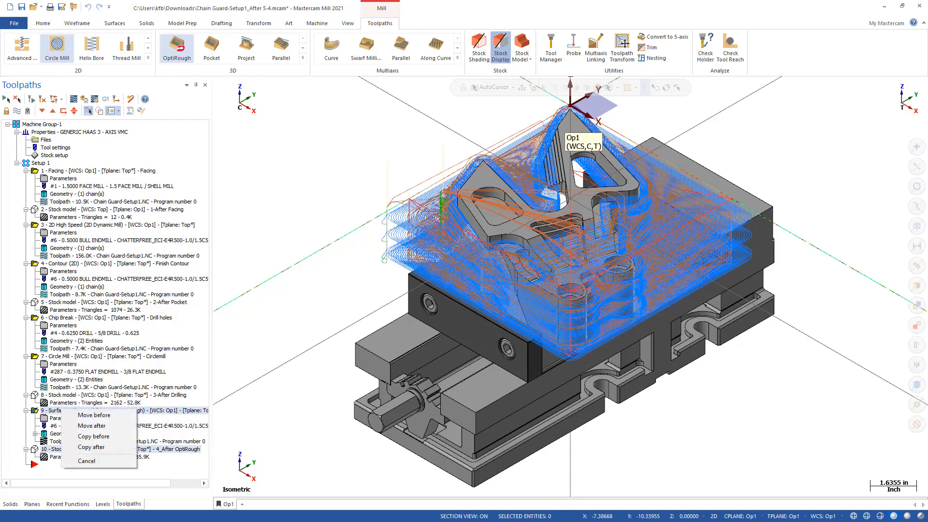
click(92, 450)
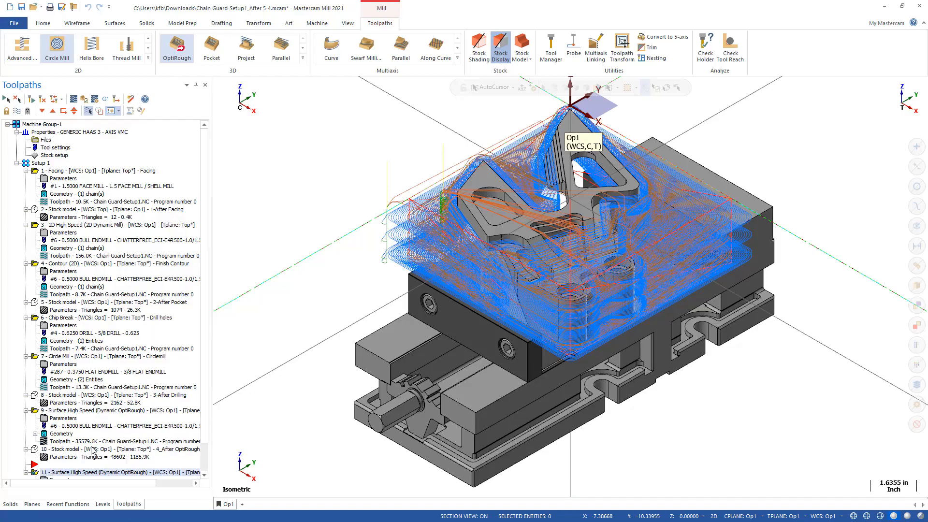
scroll(95, 450, down, 1)
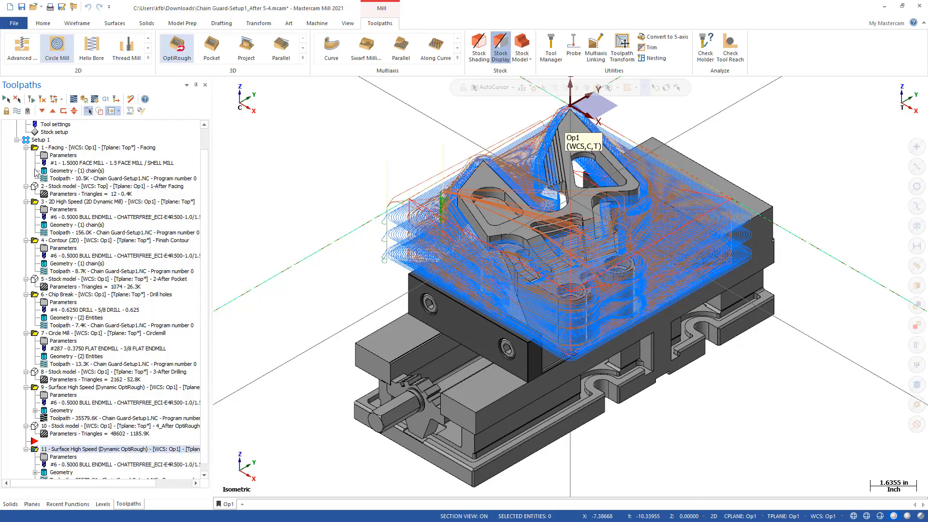
click(43, 111)
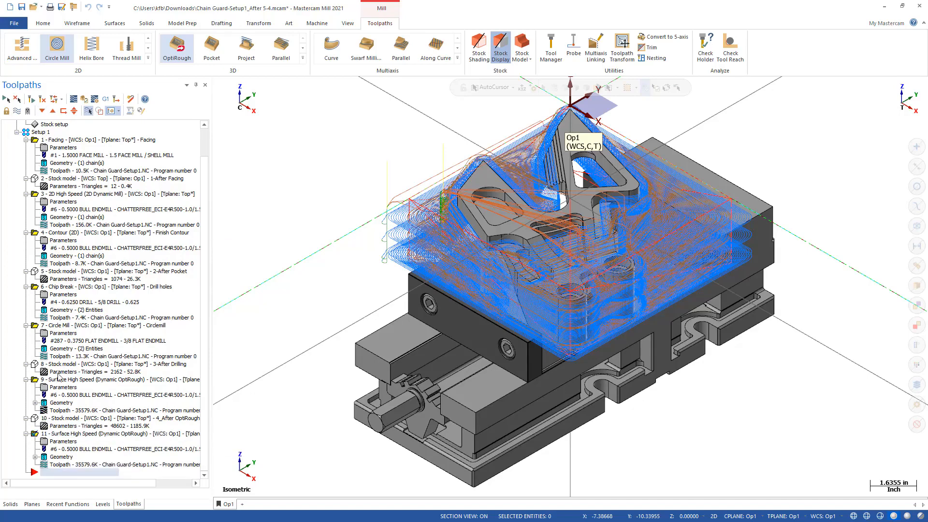
Step: Set the machining geometry's wall stock and floor stock to 0.01 in the copied OptiRough operation's parameters
click(62, 443)
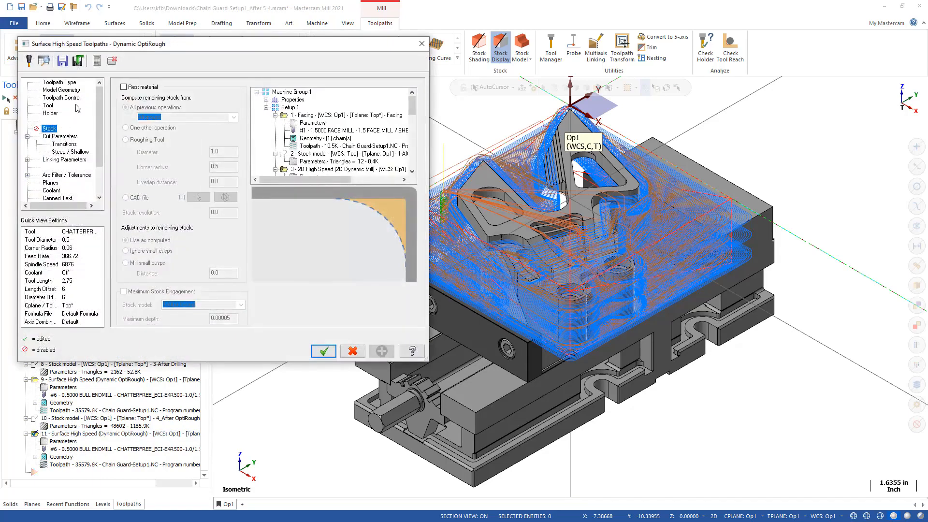
click(62, 83)
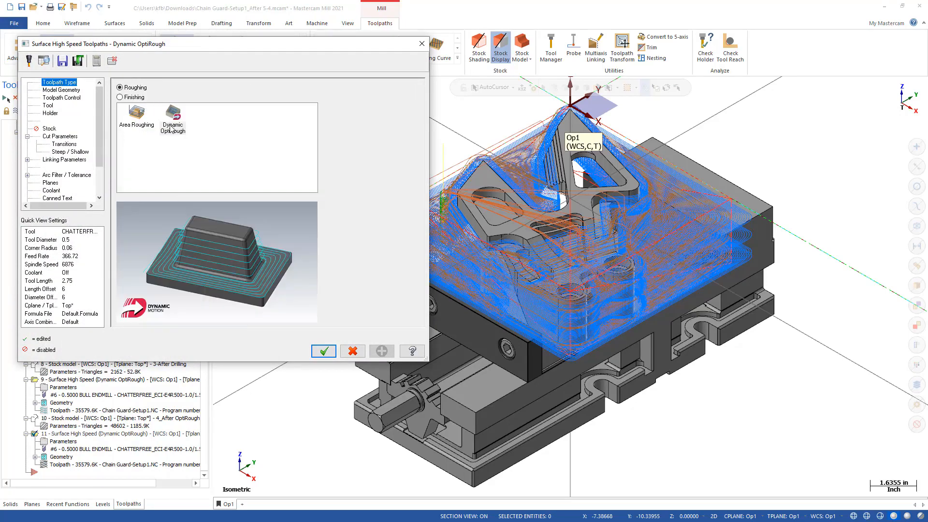
click(68, 91)
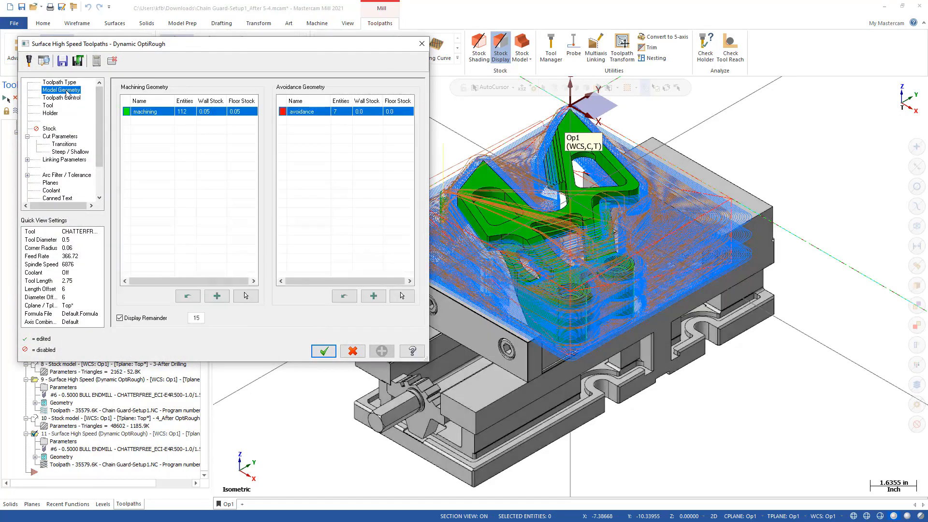
double_click(214, 112)
text(0.01)
key(Return)
double_click(244, 112)
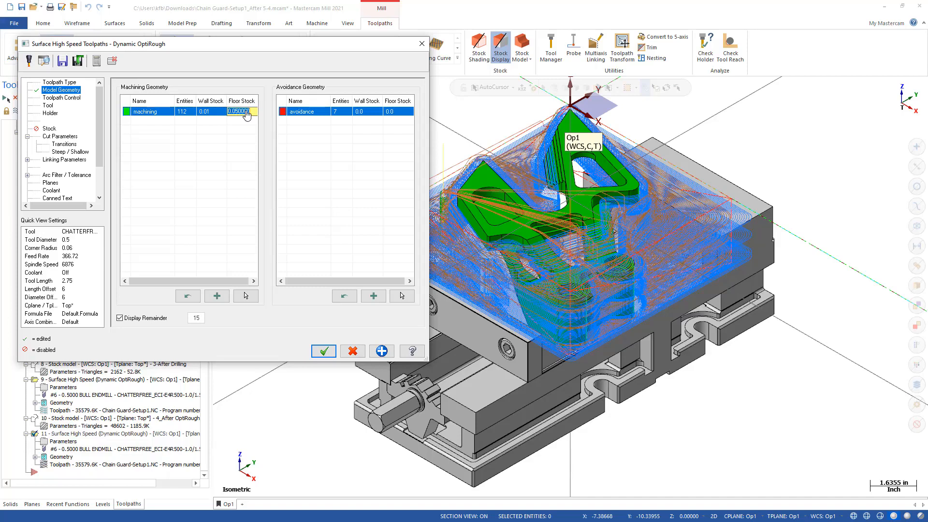
text(0.01)
key(Return)
Step: Change the comment in the copied operation's tool settings to Optirest
click(72, 99)
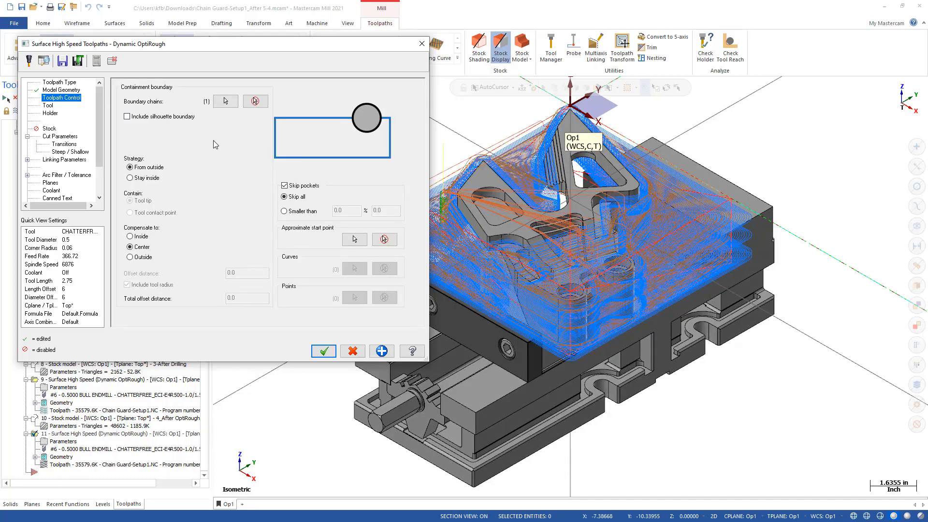
click(48, 106)
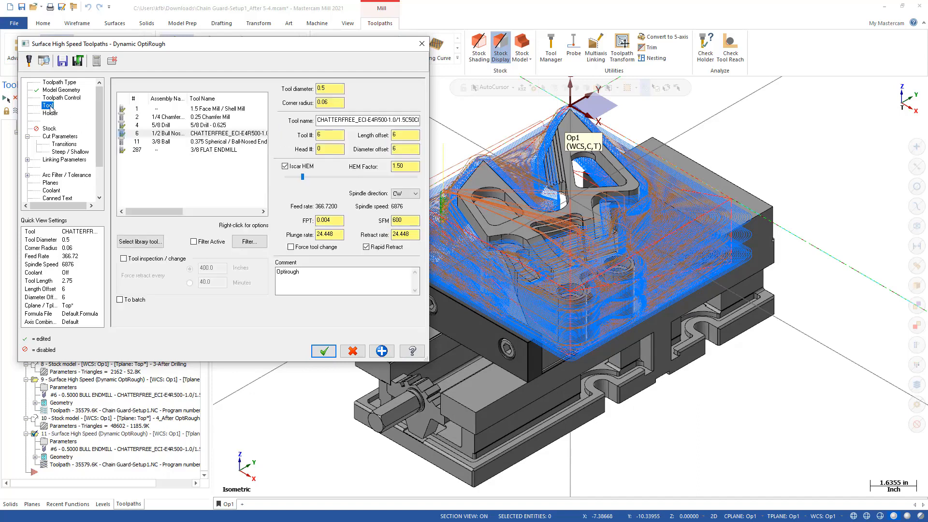
click(306, 271)
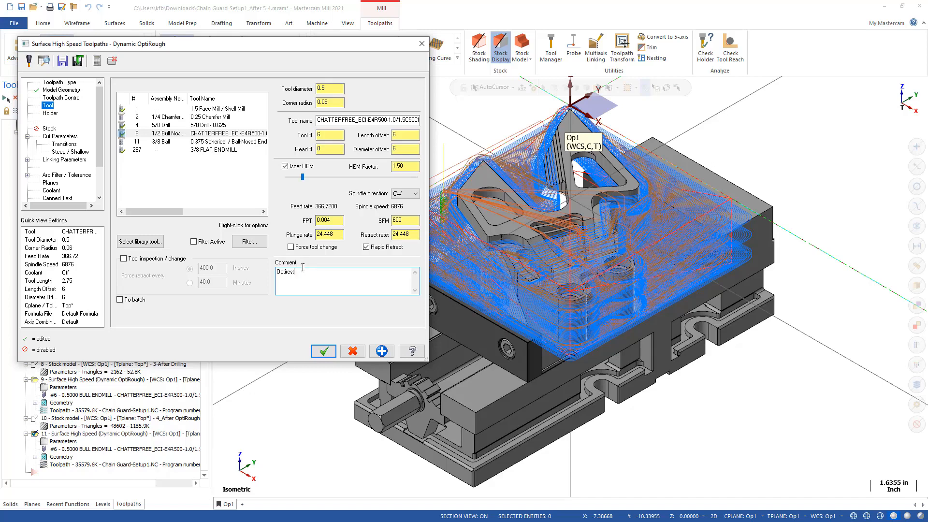
Step: Enable rest material for the copied operation, computing remaining stock from one other operation, the 10 - 4_After OptiRough stock model
click(49, 129)
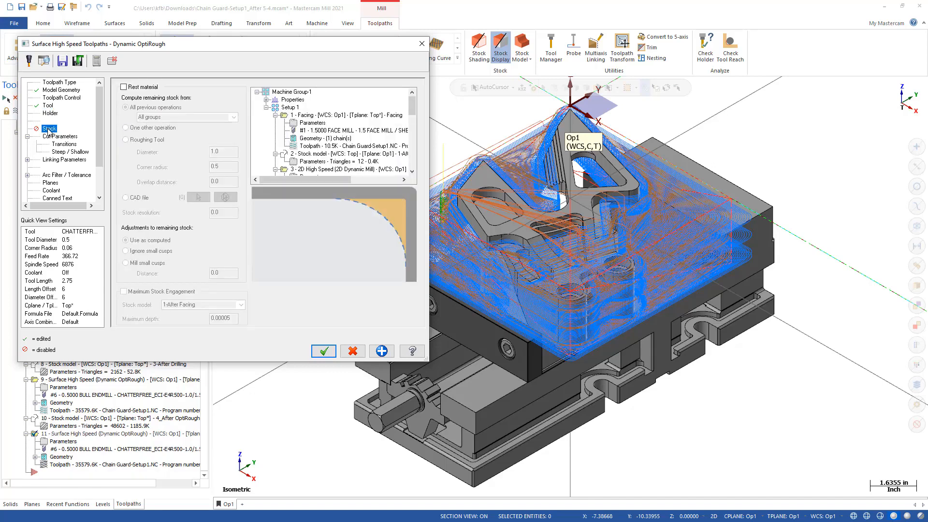
click(123, 87)
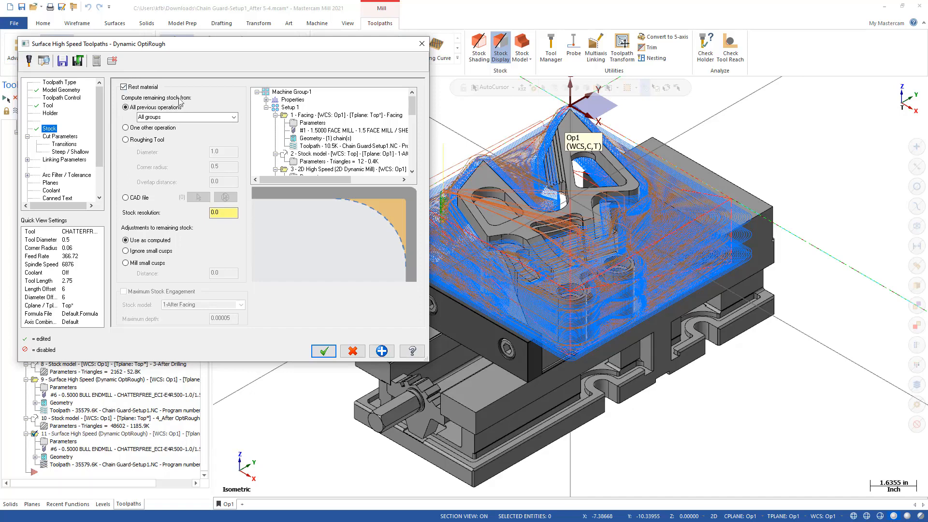
click(146, 128)
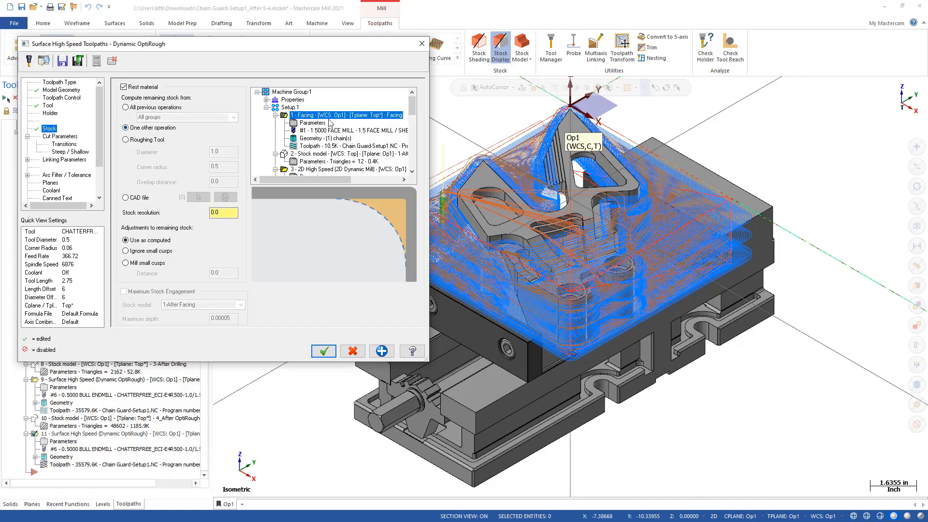
drag(411, 108, 406, 167)
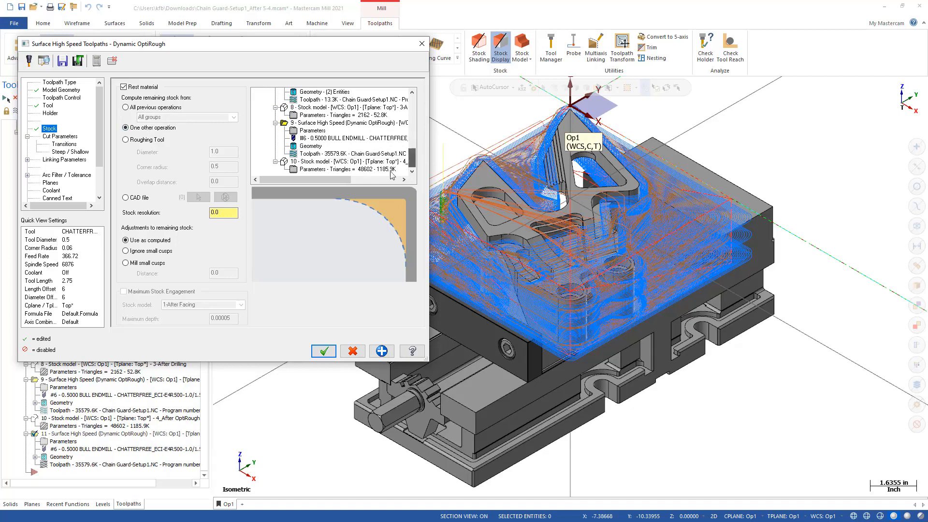
click(319, 162)
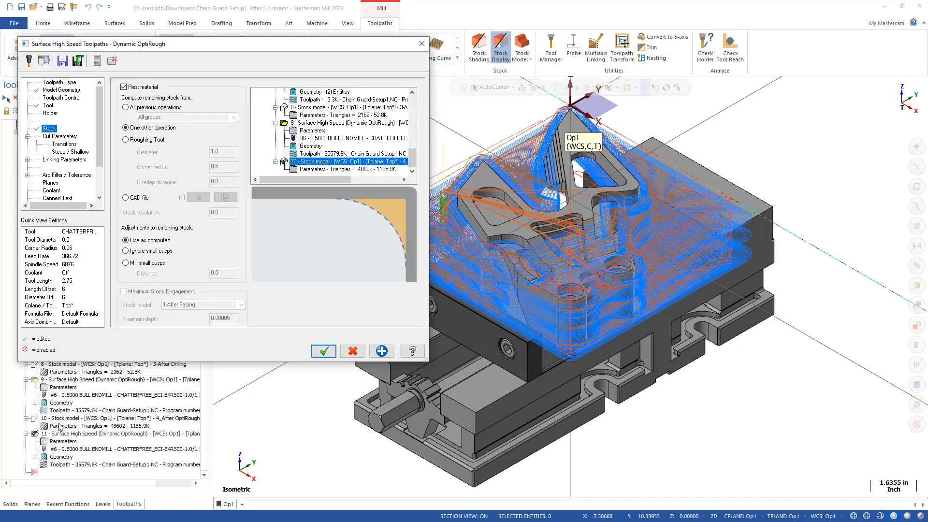
Step: Set the stepup to 5% and the stepdown to 100% in the cut parameters, accept the settings and regenerate the toolpath
click(59, 137)
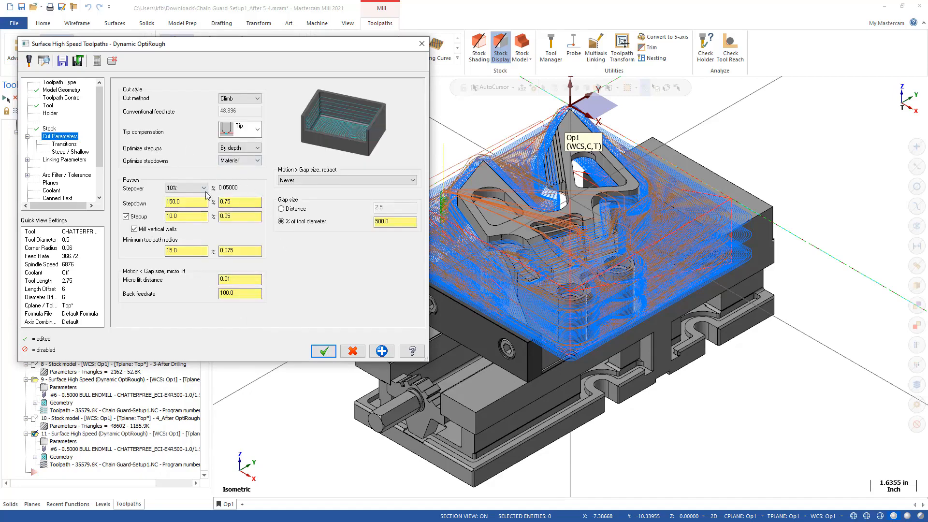
click(194, 201)
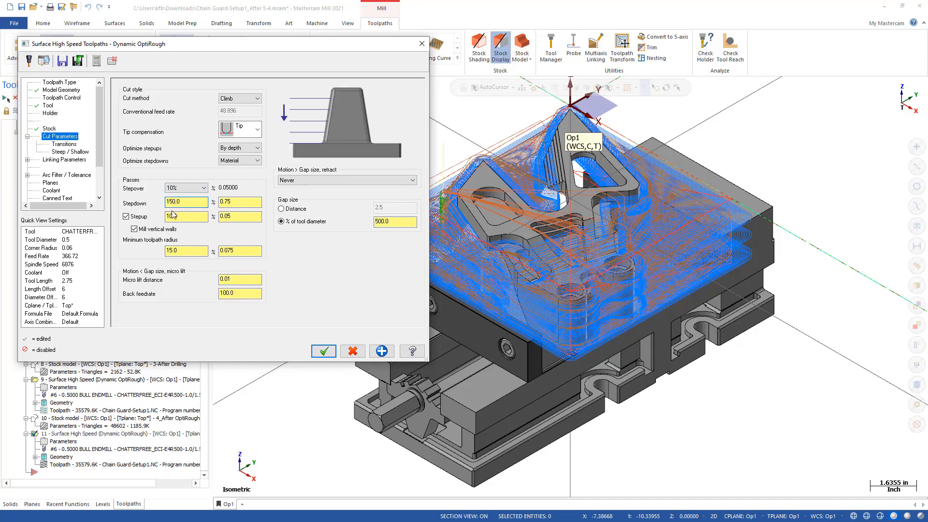
double_click(186, 216)
text(5)
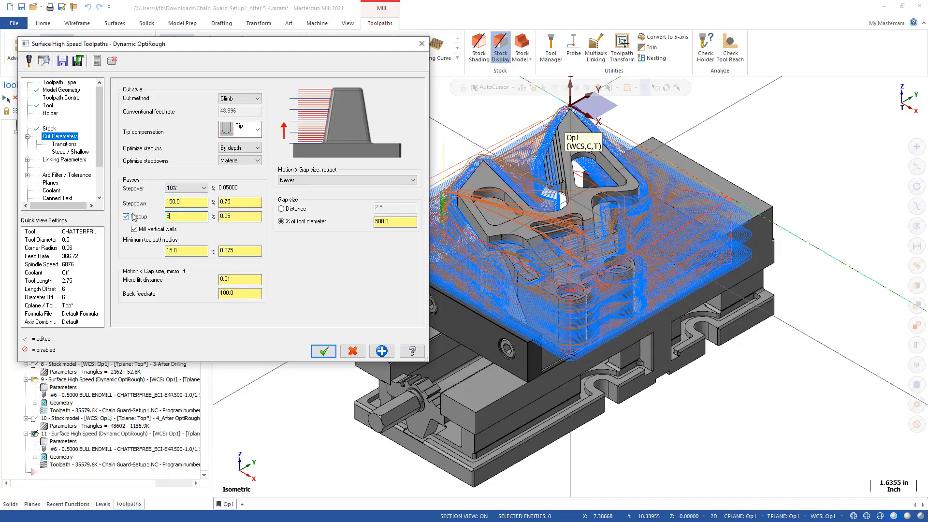
double_click(186, 201)
text(1)
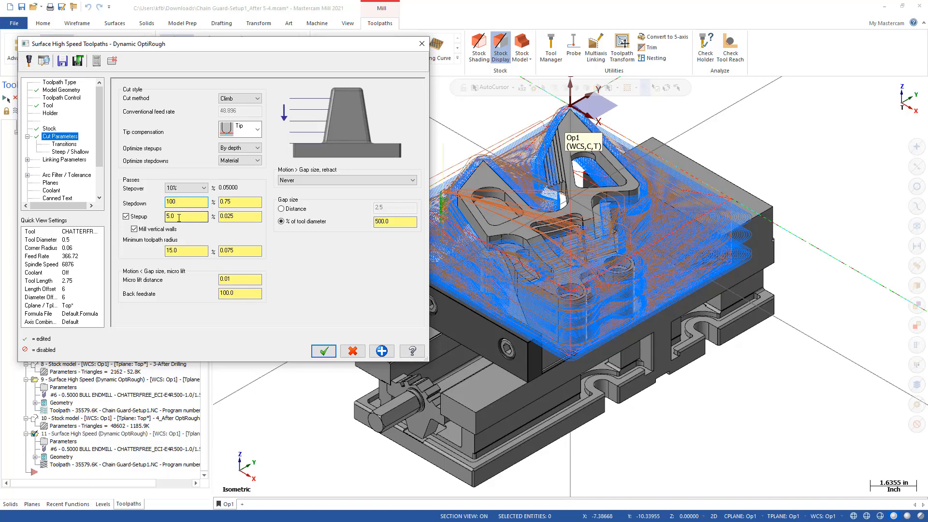
click(323, 351)
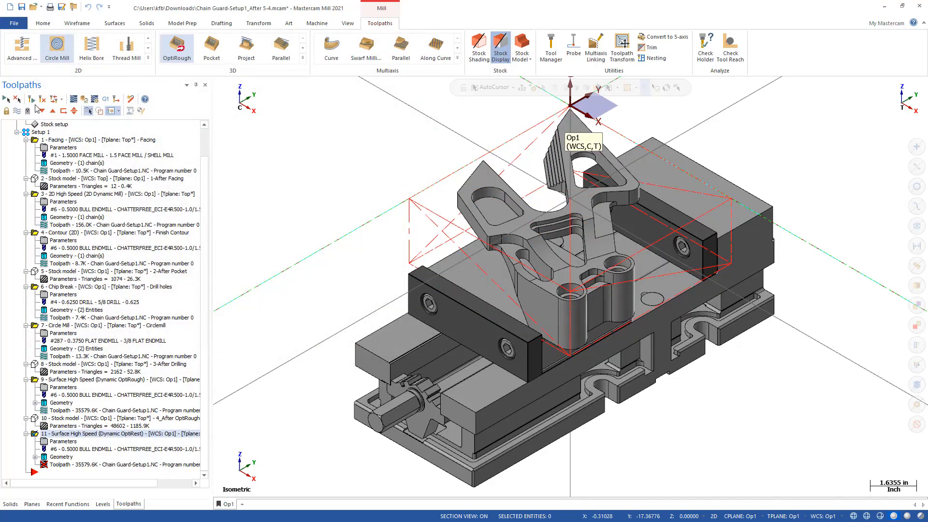
click(31, 99)
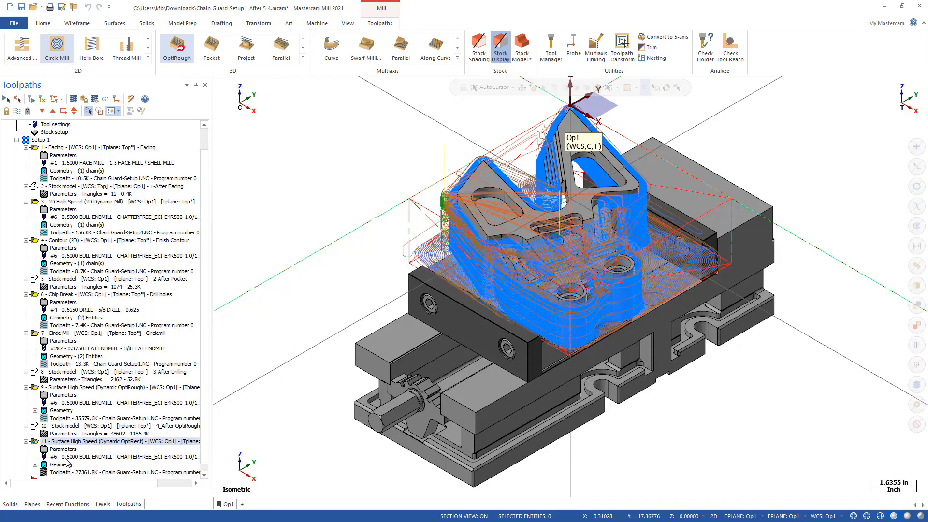
Step: Examine the regenerated OptiRest toolpath around the part's outer walls, curved ribs and pockets from several angles
middle_drag(356, 337, 405, 314)
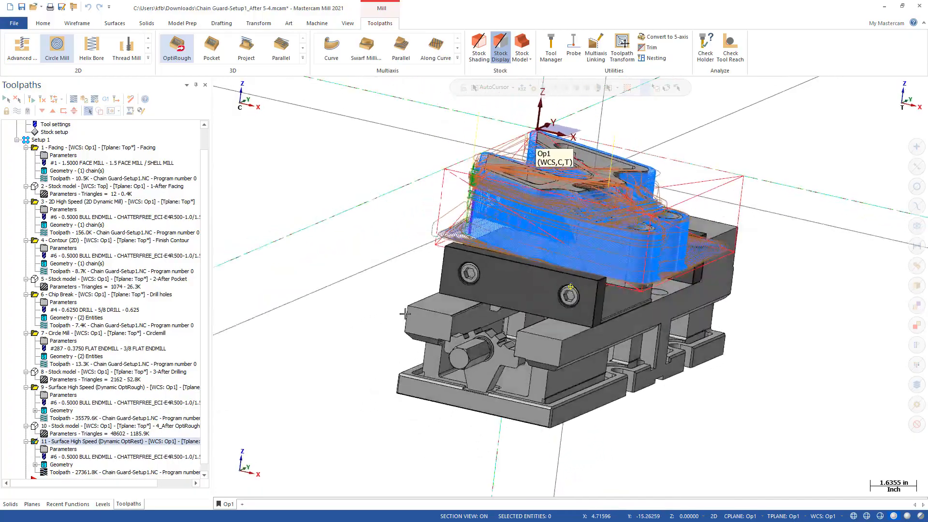
scroll(582, 220, up, 5)
middle_drag(536, 255, 584, 219)
scroll(584, 220, up, 3)
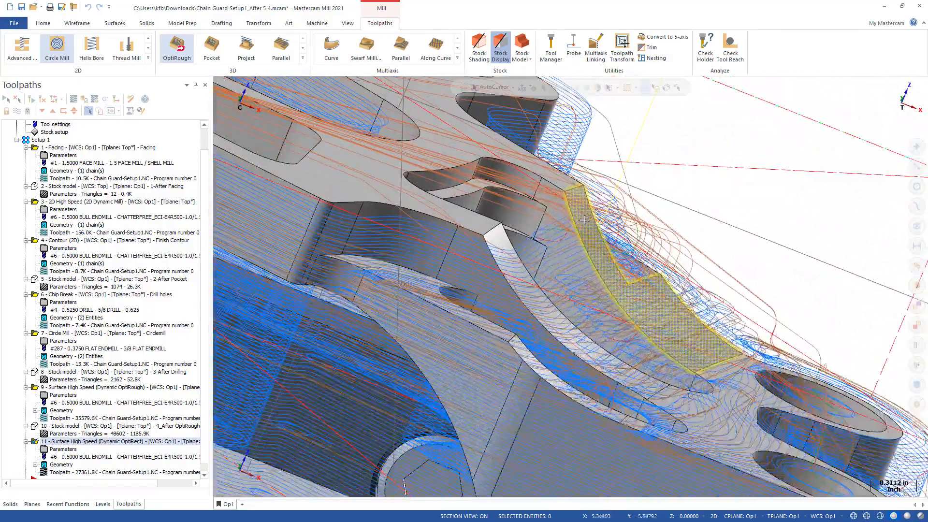
scroll(624, 256, down, 1)
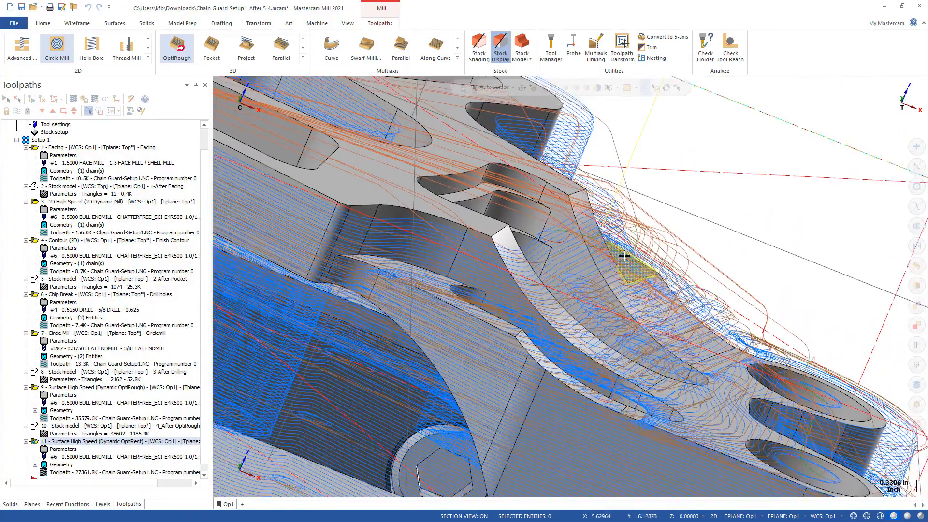
scroll(624, 256, down, 4)
middle_drag(636, 245, 540, 257)
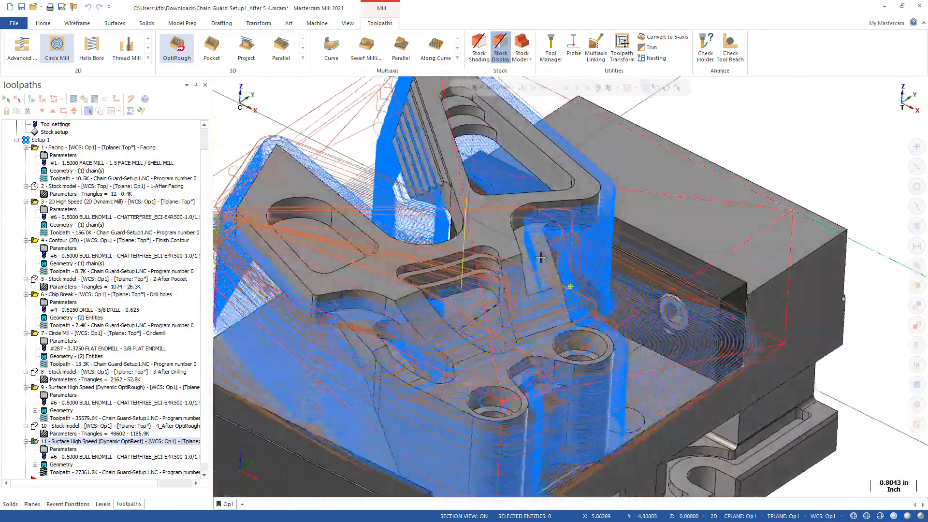
scroll(541, 257, down, 3)
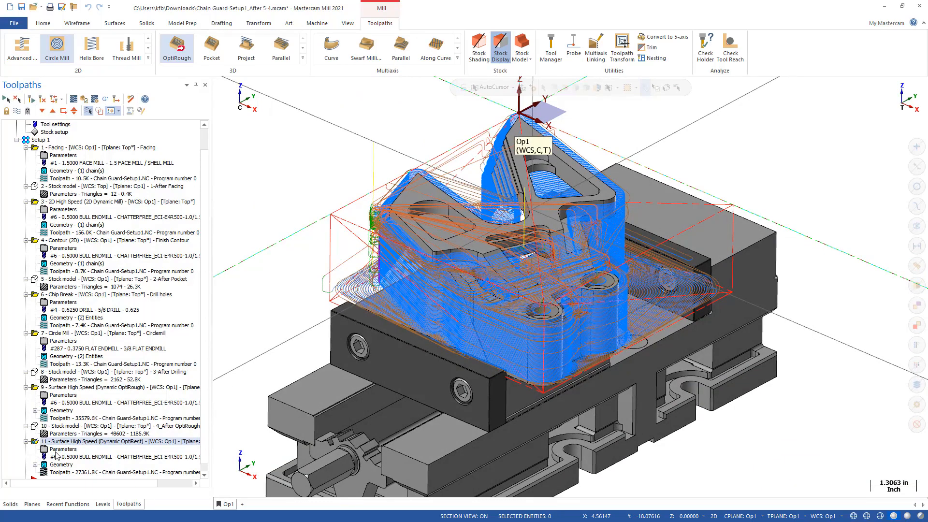
Step: Review operation 11's cut parameters, transitions, steep/shallow depth limits and toolpath control settings, including the skip pockets option
click(75, 449)
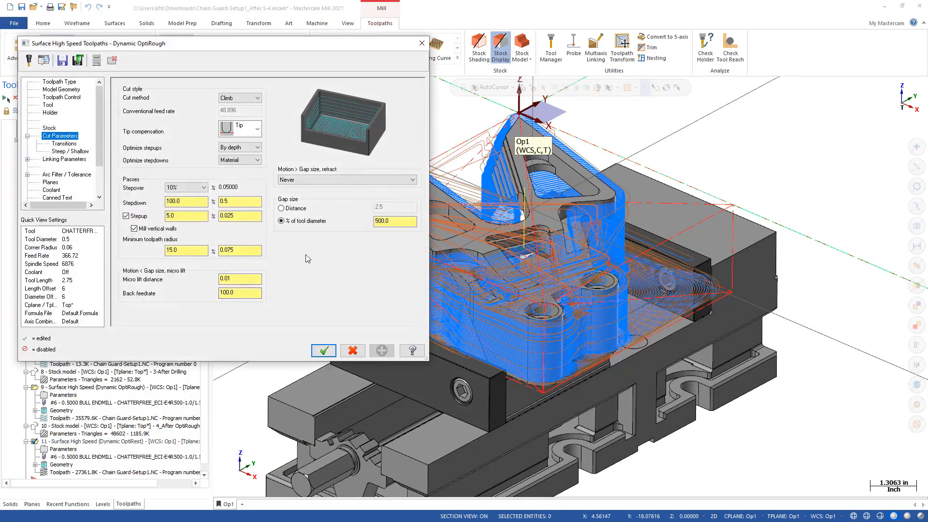
click(70, 145)
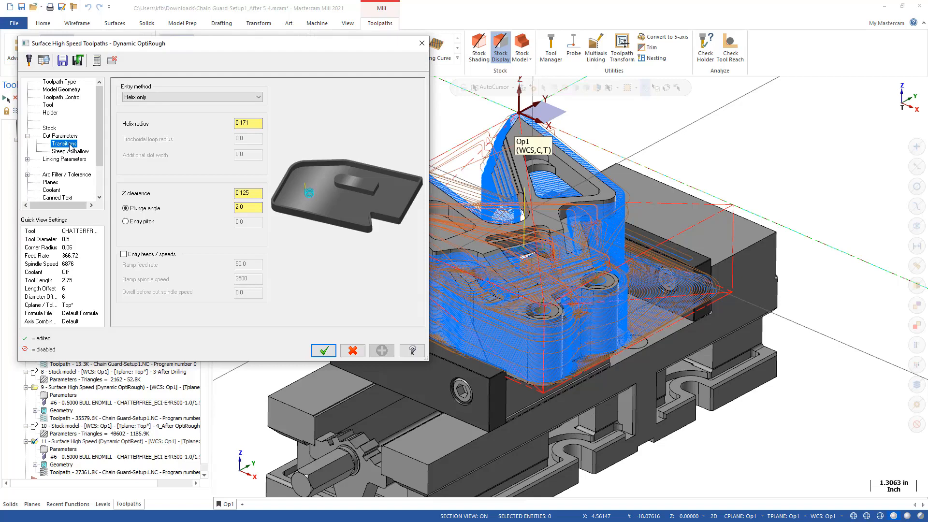
click(68, 151)
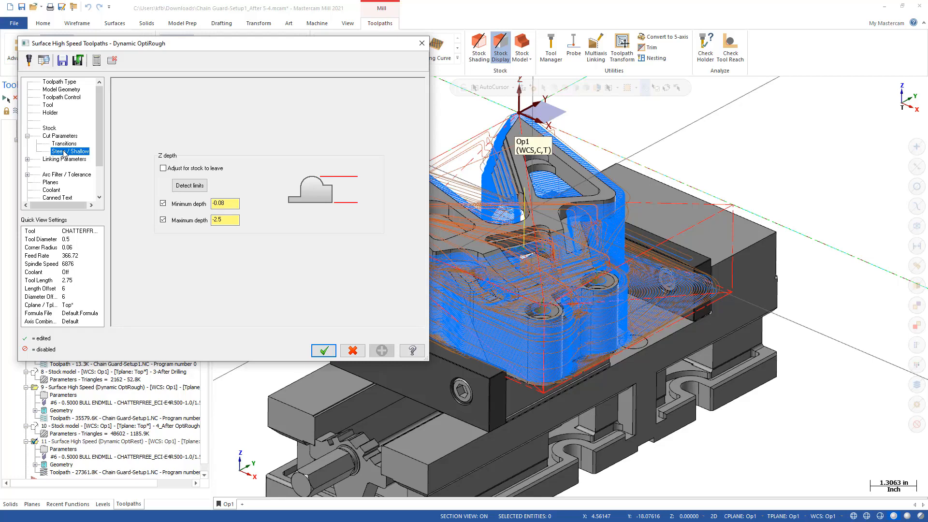
click(56, 98)
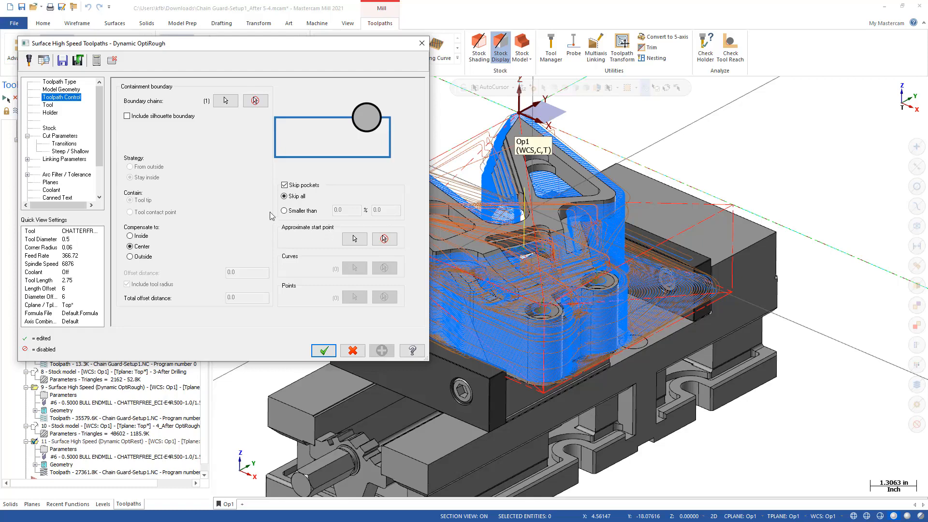
click(284, 185)
click(324, 350)
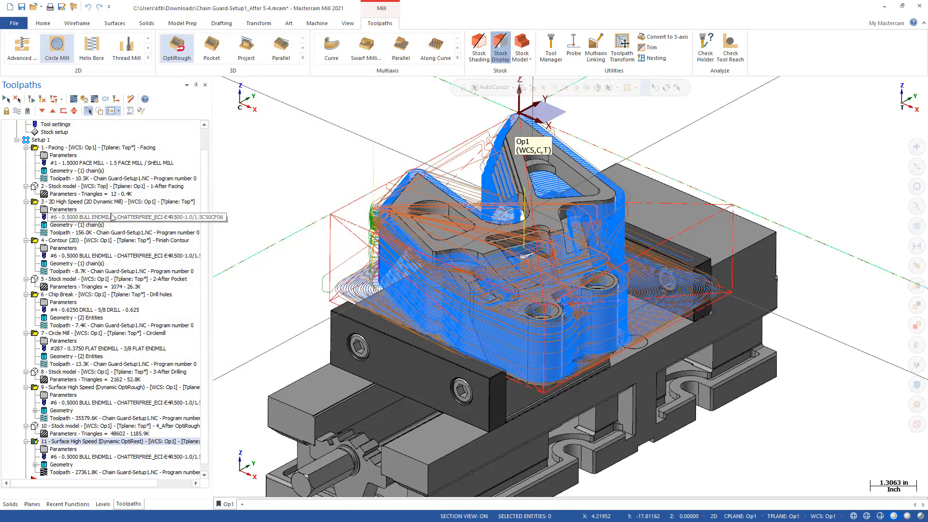
Step: Compare the 4_After OptiRough stock model with the OptiRest toolpath of operation 11 by displaying each in turn
click(56, 427)
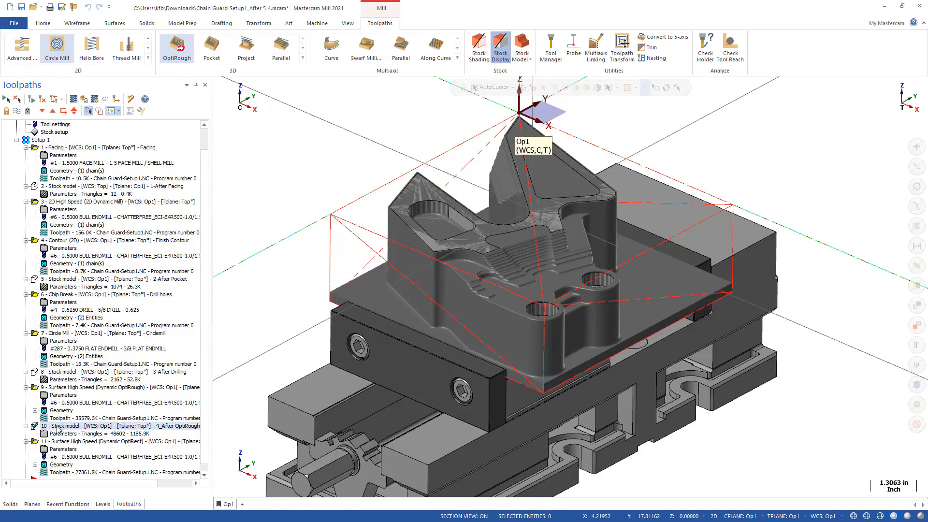
click(56, 442)
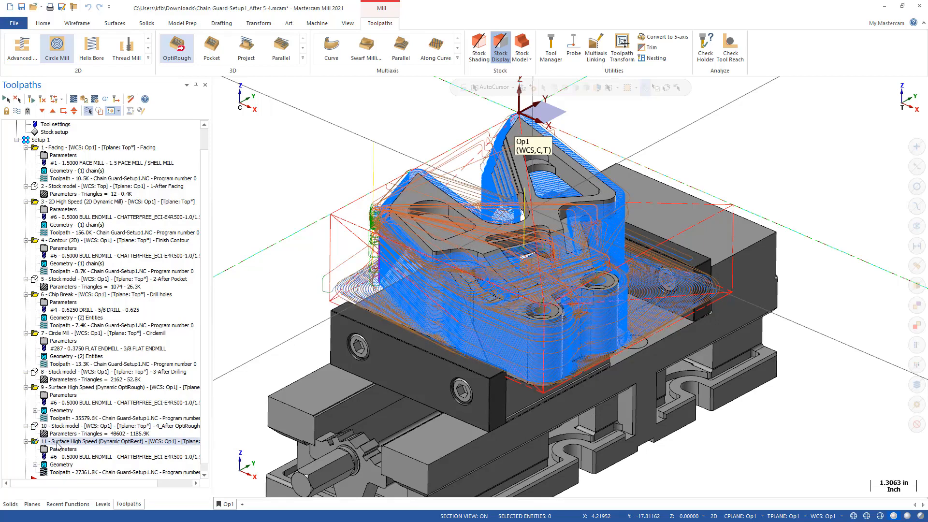
Step: Start a new stock model named 5_After Optirest, with the 4_After OptiRough stock model as its initial stock shape
click(517, 56)
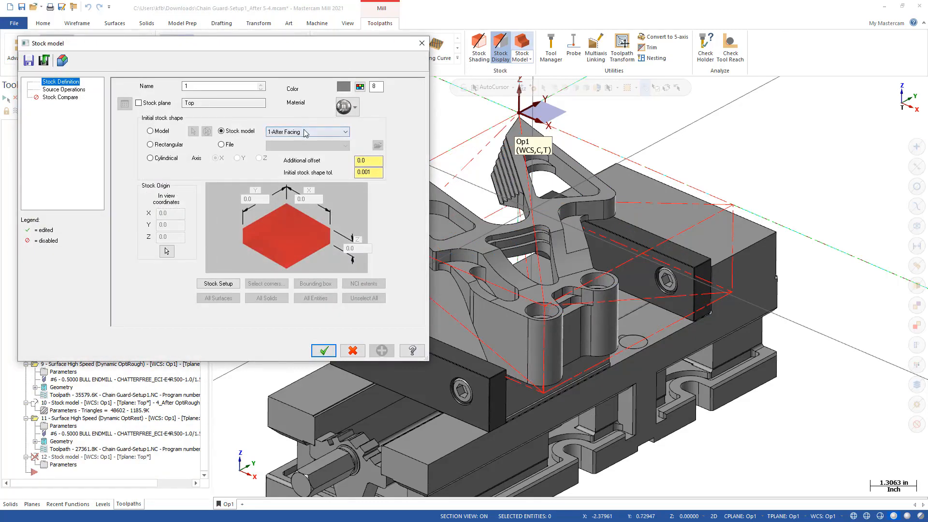
click(305, 132)
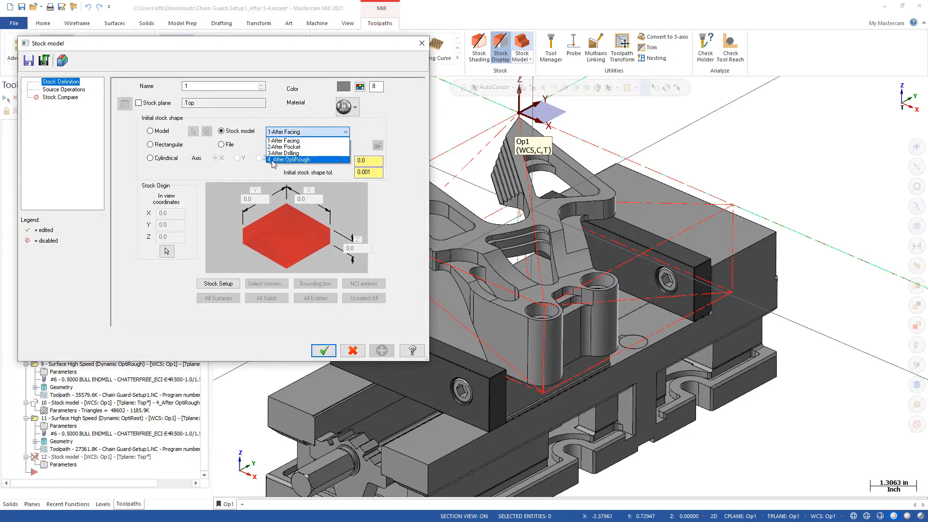
click(206, 85)
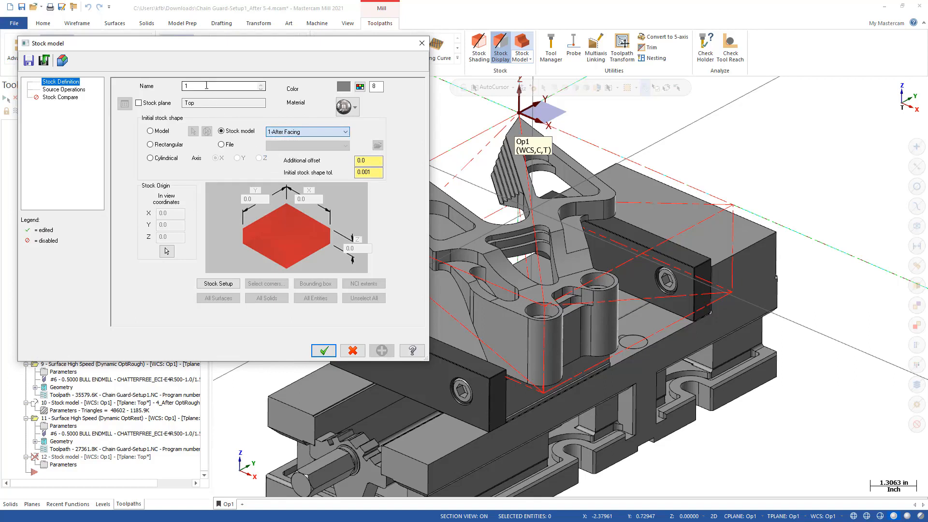
drag(206, 86, 102, 76)
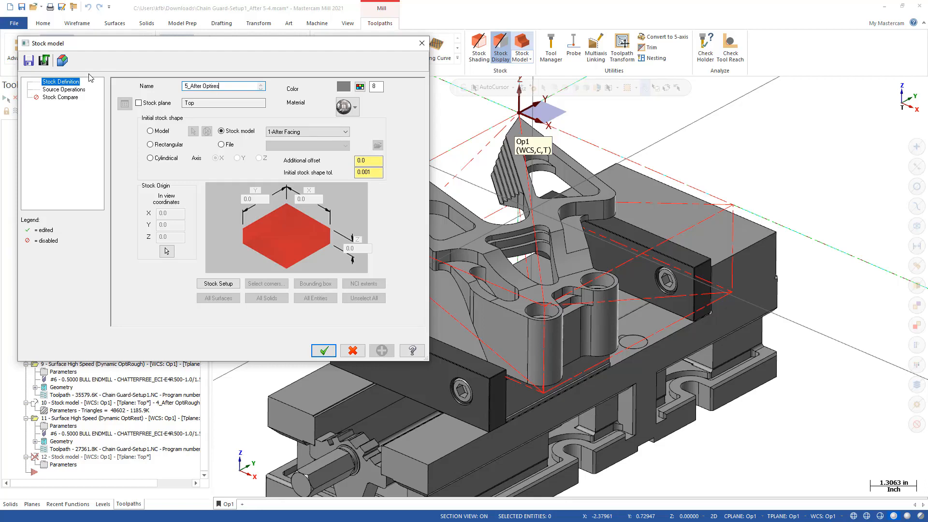
click(288, 132)
click(288, 160)
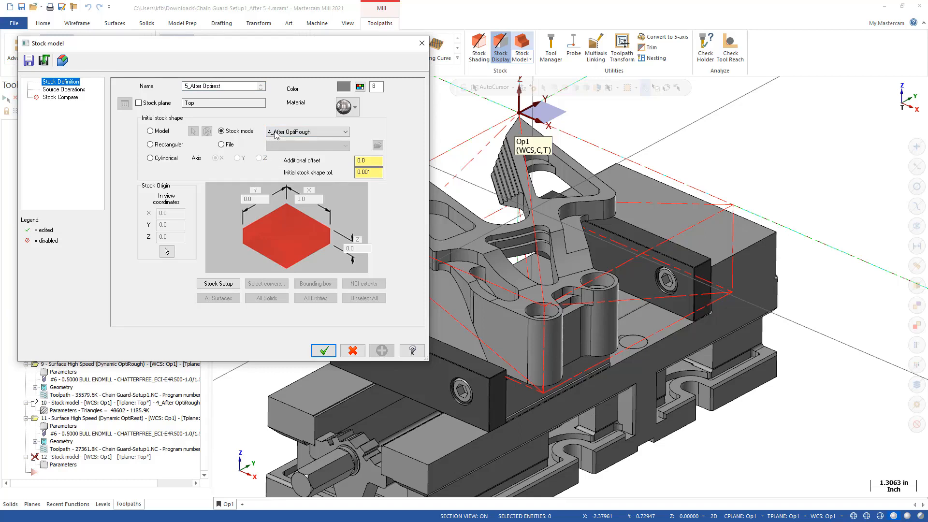
Step: Choose operation 11, the Dynamic OptiRest toolpath, as the source operation for the new stock model
click(75, 90)
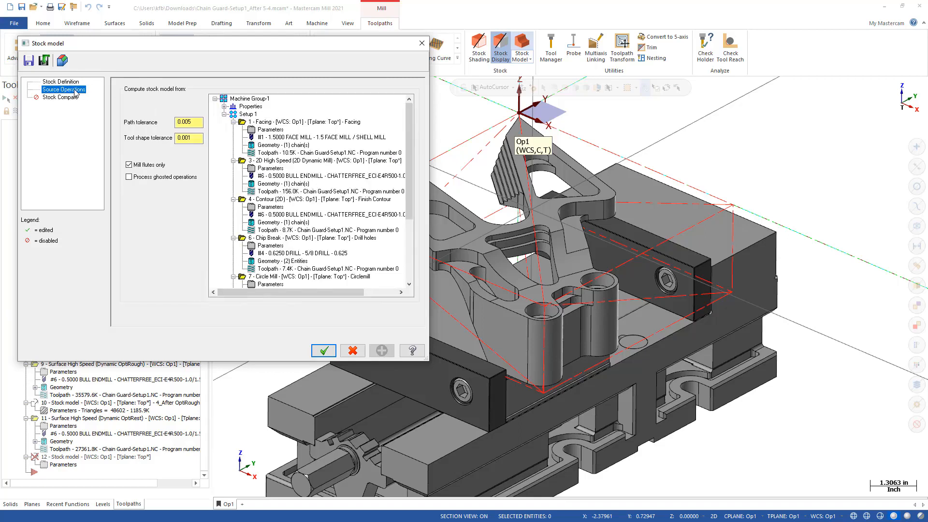
scroll(329, 196, down, 4)
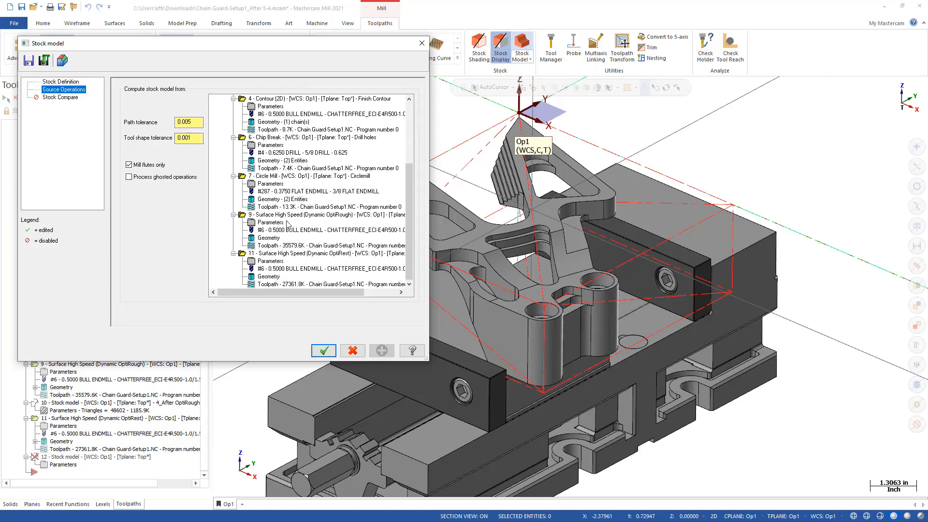
click(284, 254)
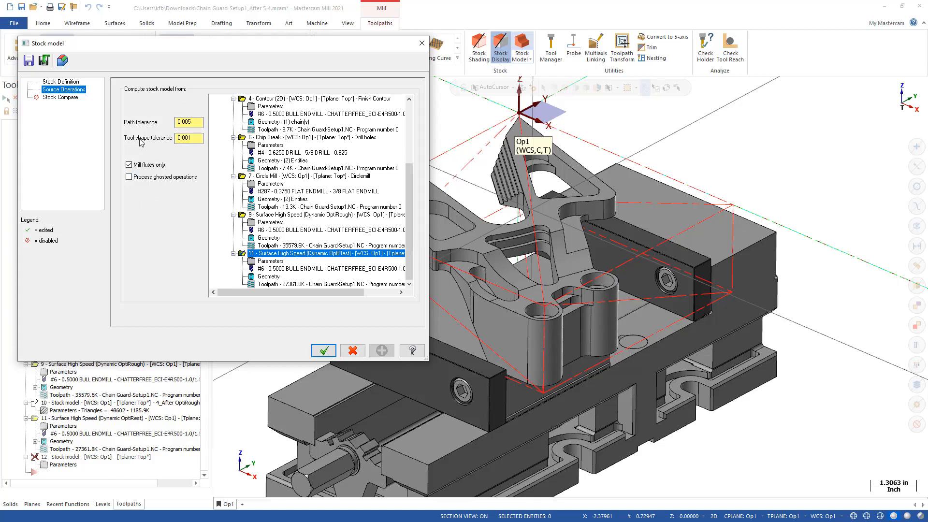
Step: Set the path tolerance and tool shape tolerance to 0.05, check the stock definition, and accept to compute the stock model
click(188, 139)
click(186, 121)
click(55, 82)
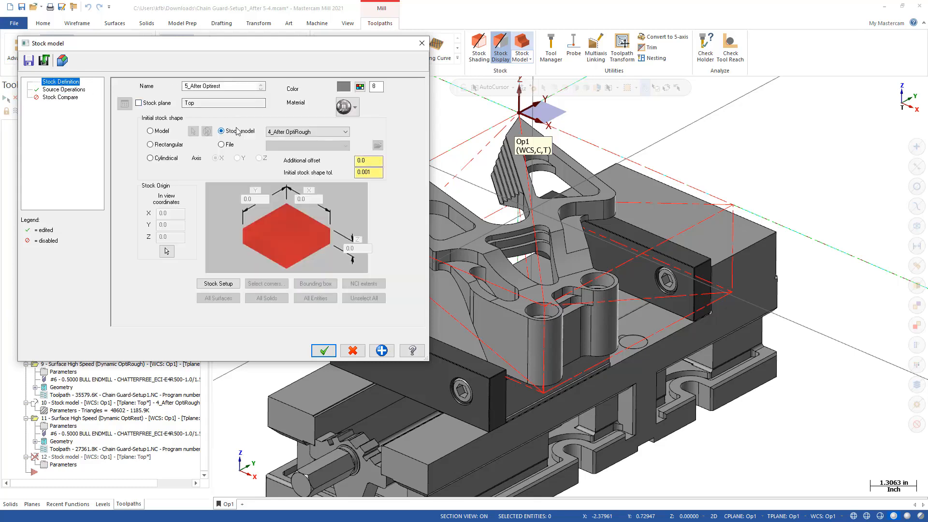
click(69, 91)
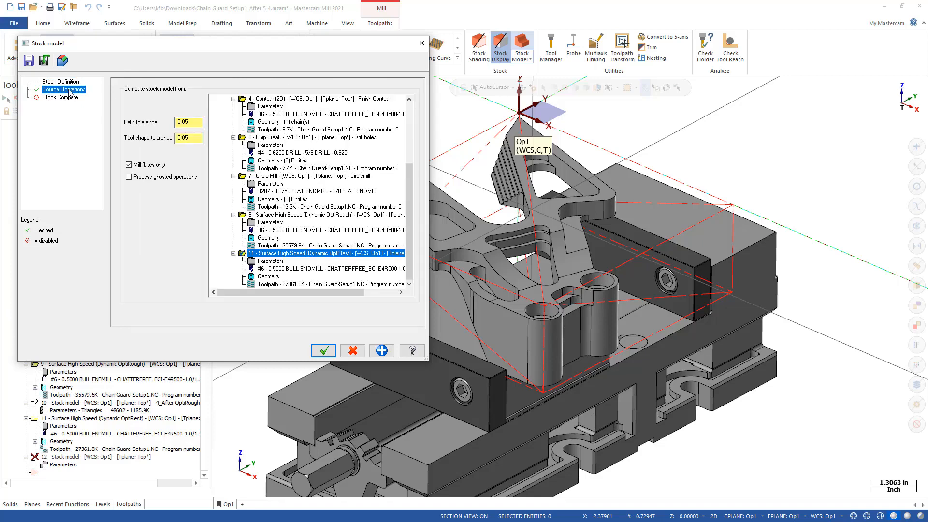
click(324, 352)
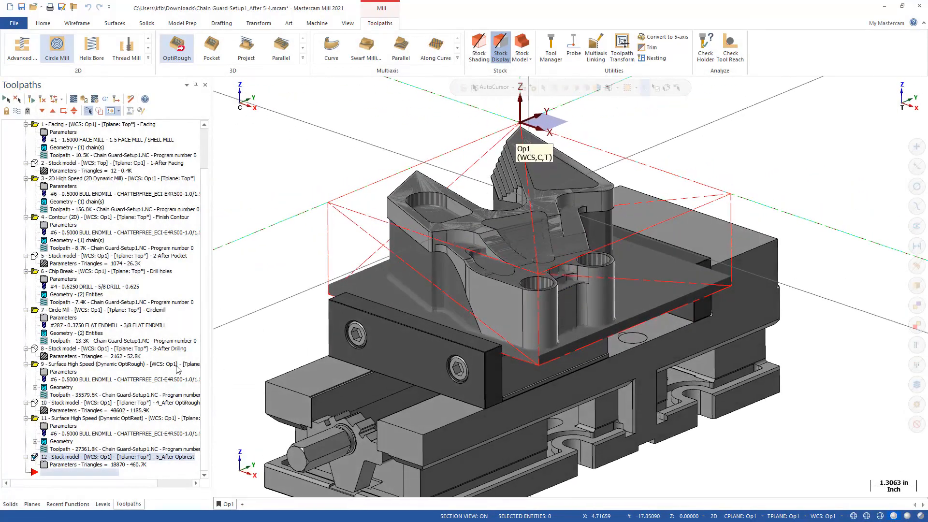
Step: Compare the 4_After OptiRough and 5_After Optirest stock models, examining the remaining steps on the curved surface between the ribs and bosses
click(75, 404)
mouse_move(483, 270)
middle_down()
mouse_move(566, 281)
mouse_move(437, 263)
middle_up()
scroll(437, 263, up, 5)
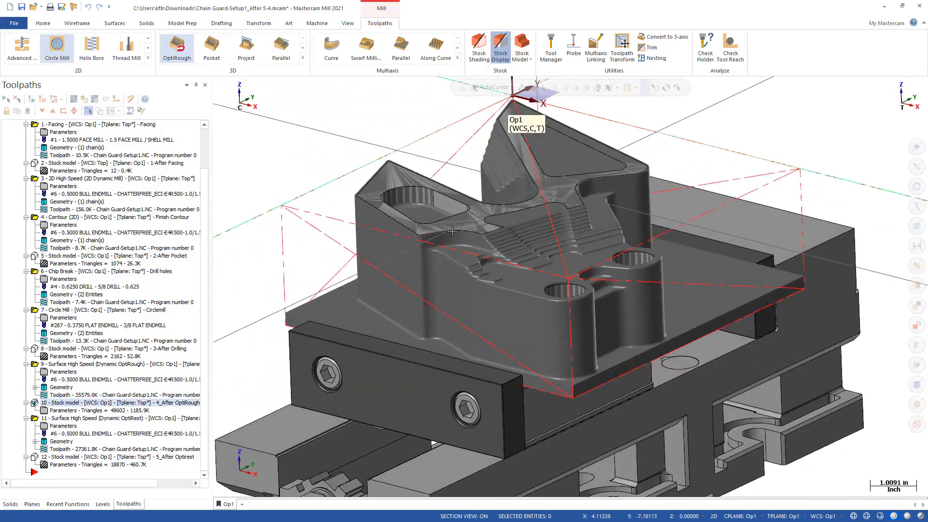
scroll(451, 231, up, 1)
click(61, 458)
middle_drag(428, 289, 499, 302)
scroll(548, 256, up, 12)
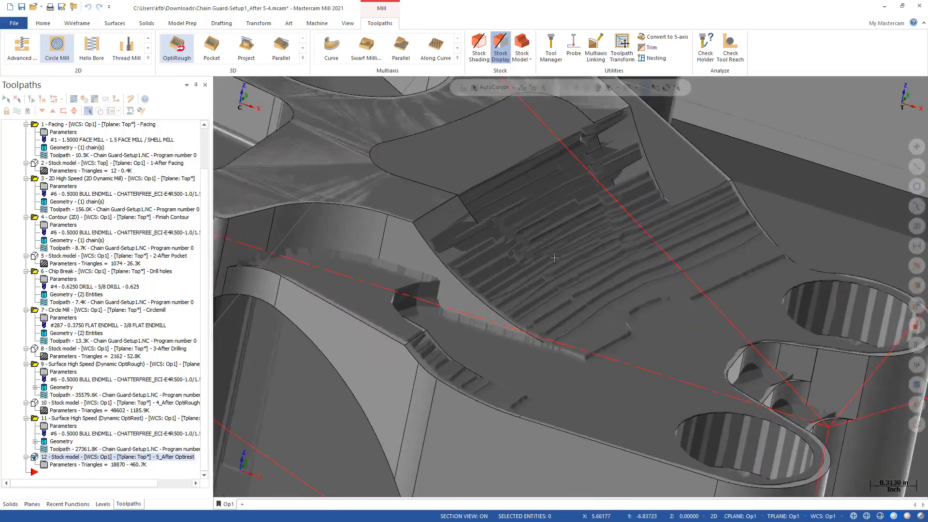
scroll(546, 256, down, 5)
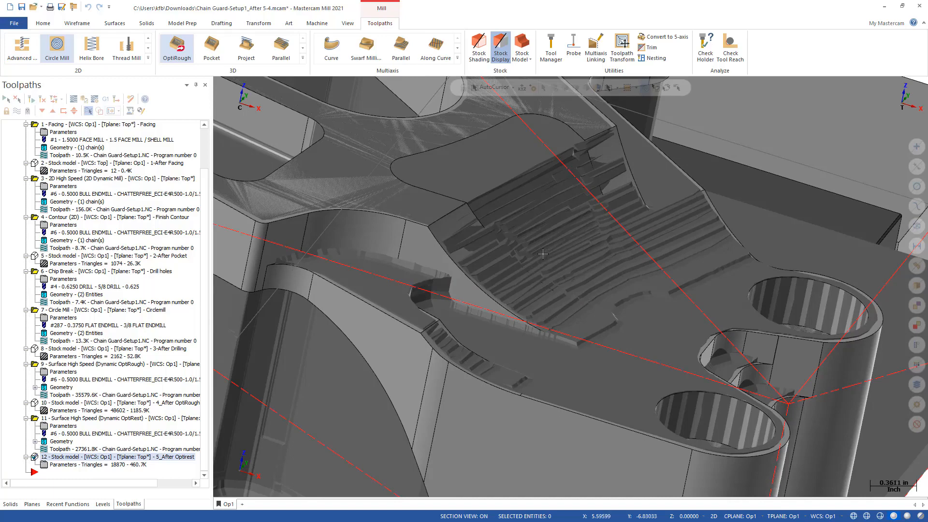
scroll(545, 256, down, 10)
middle_drag(534, 237, 483, 289)
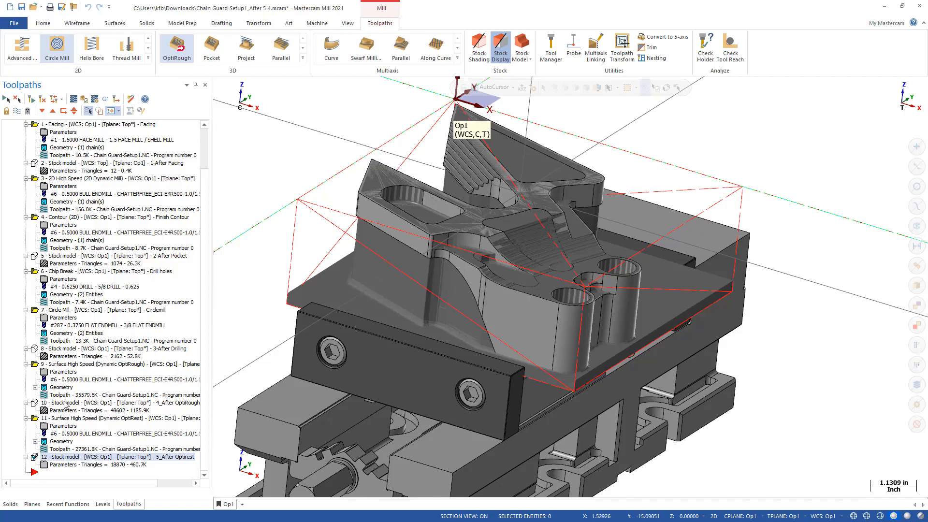
Step: Match the 5_After Optirest tolerances to the 4_After OptiRough stock model, path 0.005 and tool shape 0.001, and regenerate it
click(62, 404)
click(61, 411)
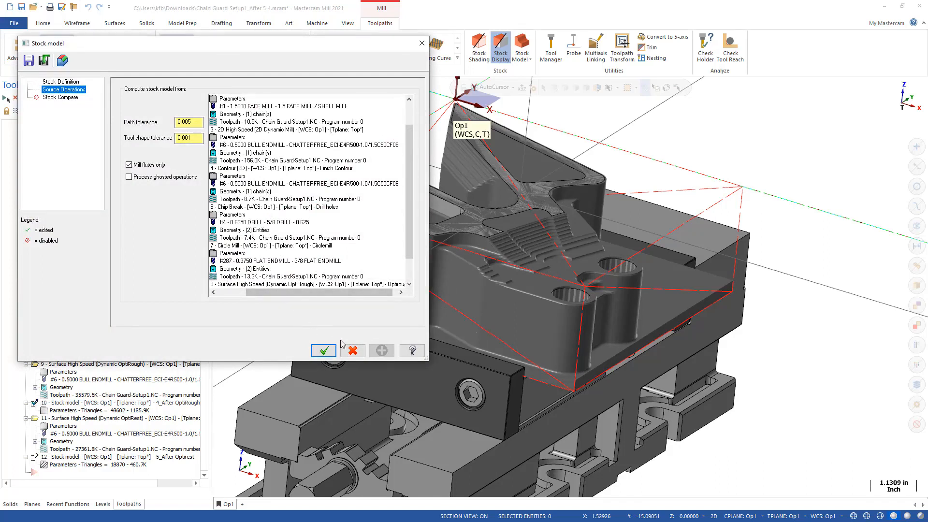
click(324, 350)
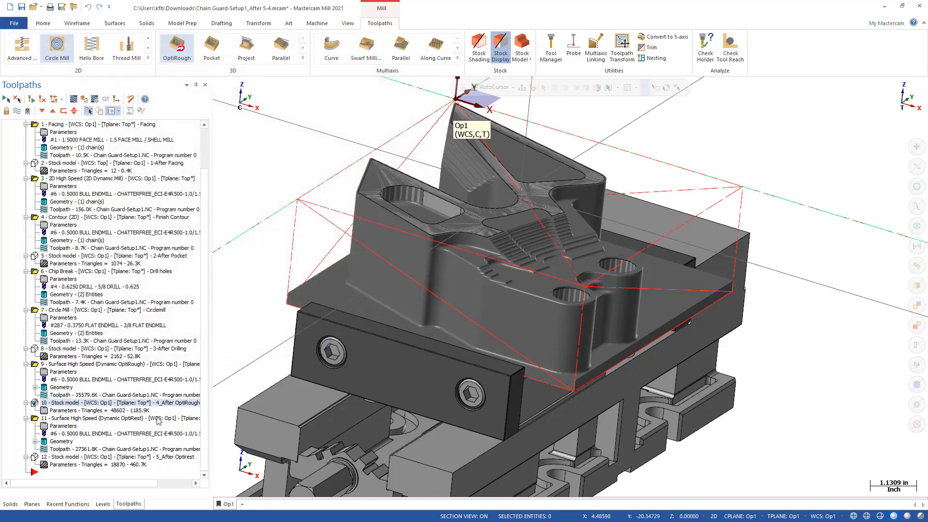
click(63, 464)
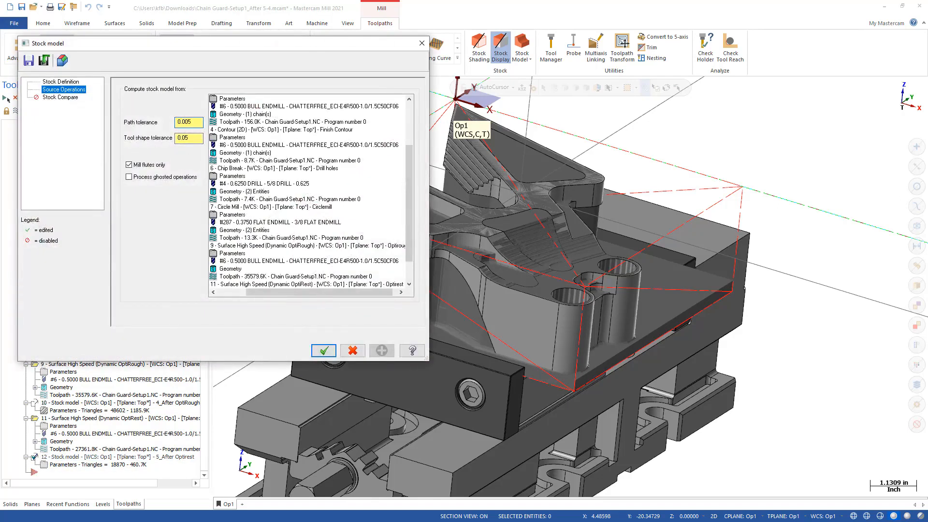
drag(184, 138, 188, 137)
text(1)
click(323, 350)
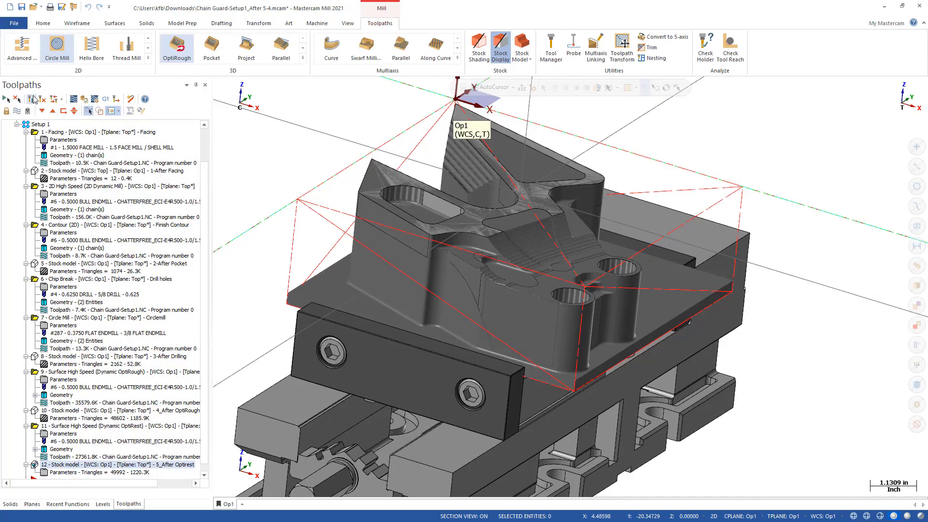
Step: Display the 4_After OptiRough and regenerated 5_After Optirest stock models in turn and inspect the finer steps on the sloped surface
click(62, 411)
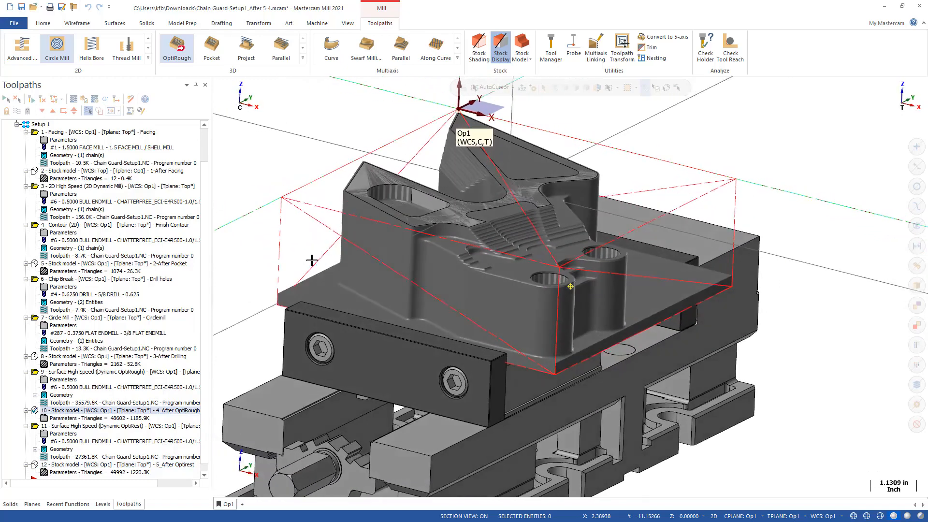
click(64, 465)
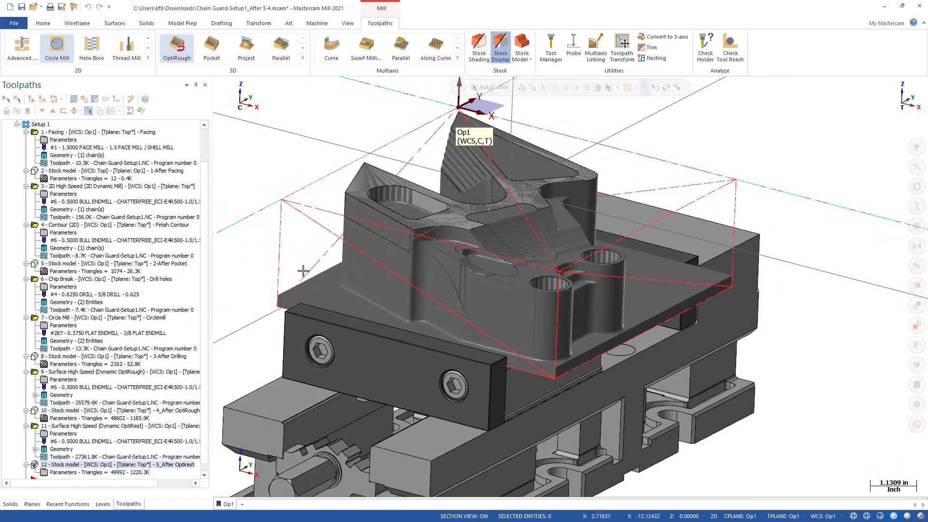
scroll(445, 231, up, 5)
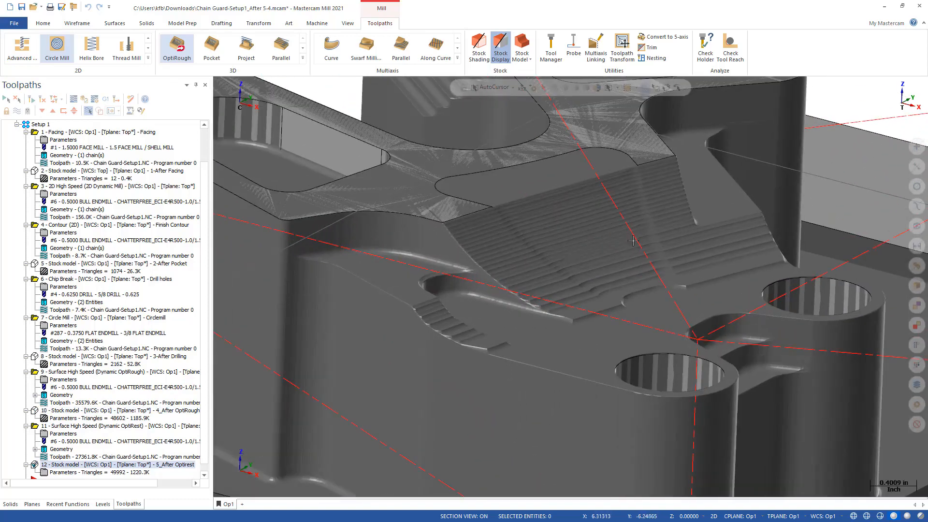
scroll(576, 255, down, 5)
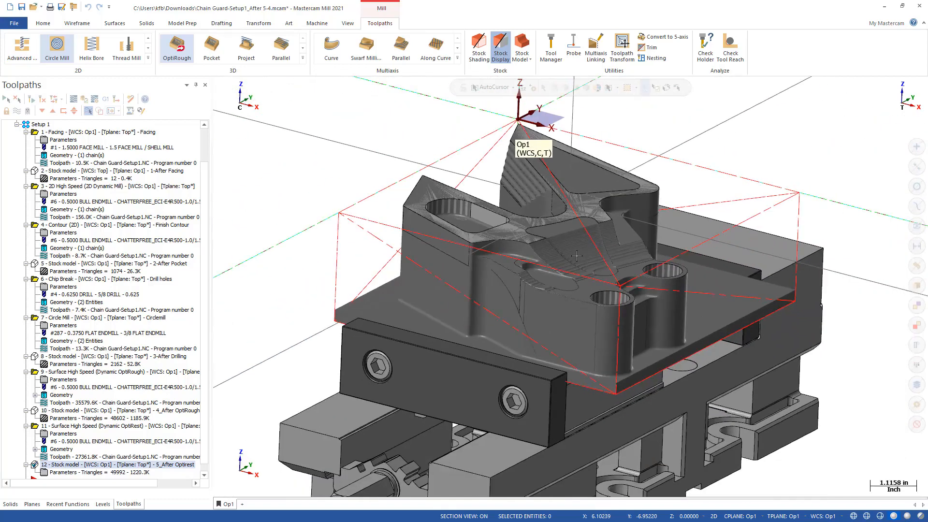